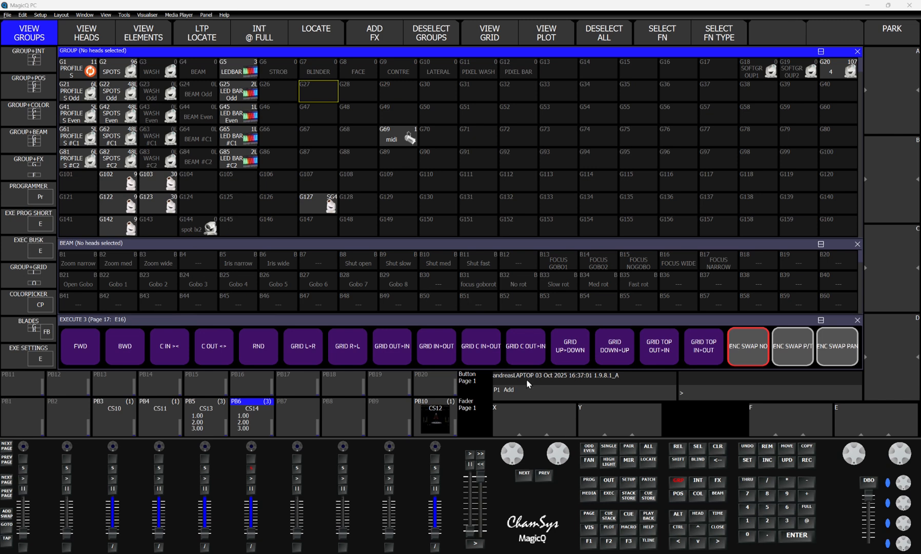
Step: Switch to loopMIDI to check its loopback port and return to MagicQ
click(689, 552)
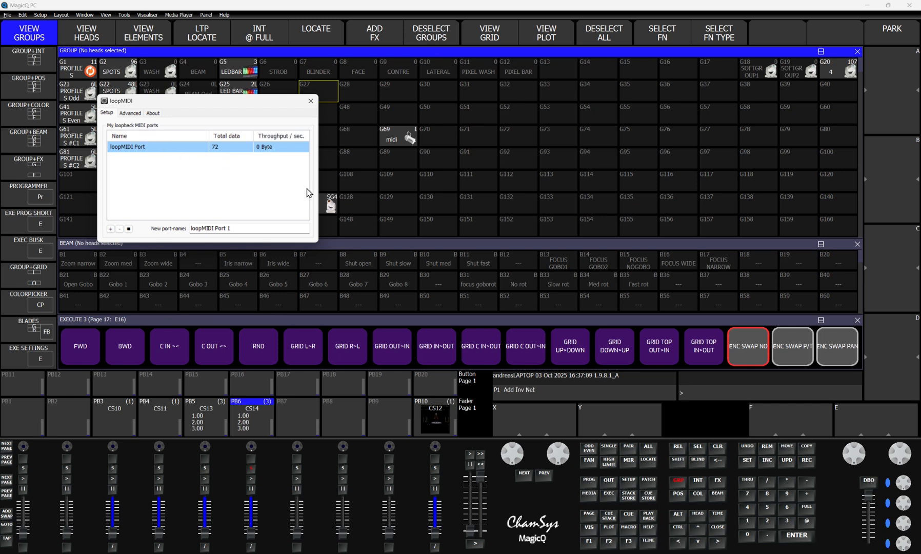
click(391, 199)
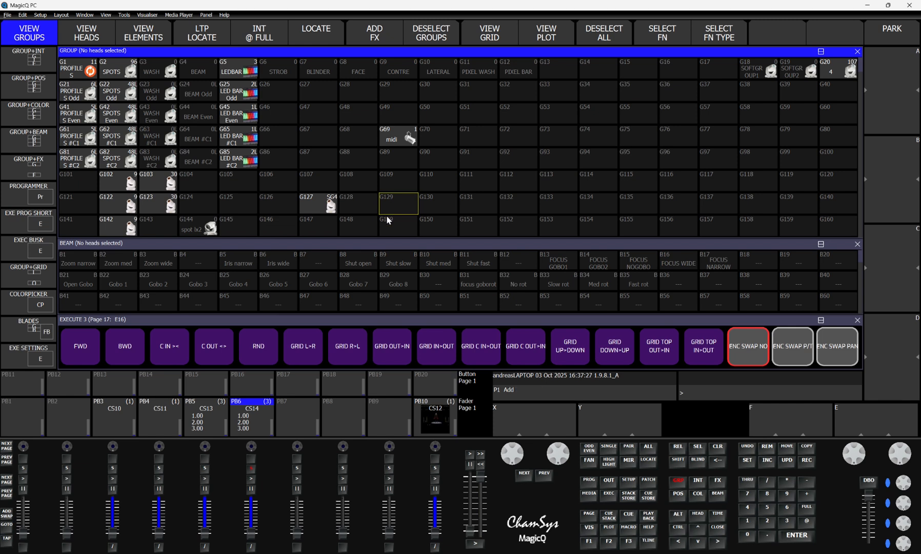
Step: Open PB5's cue stack options and check the Sync next playback to this one setting
click(205, 468)
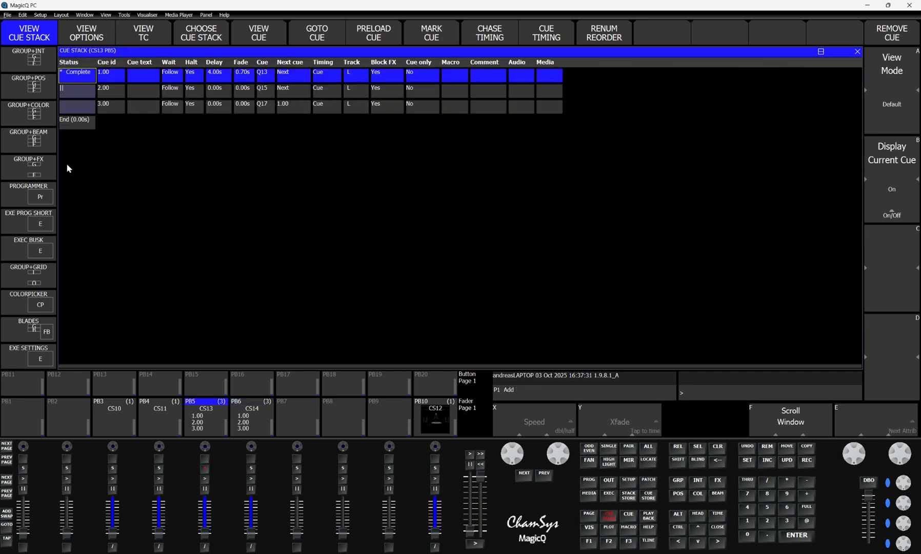
click(78, 36)
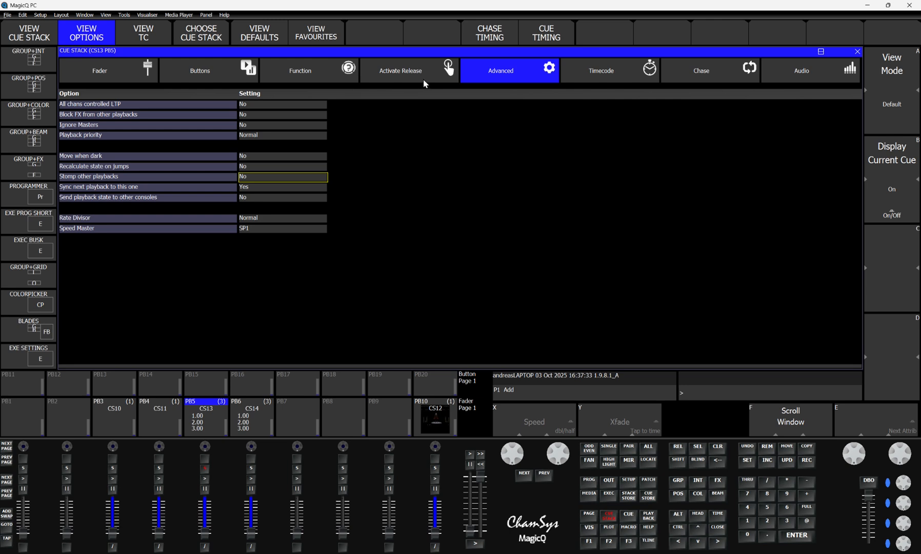
click(144, 187)
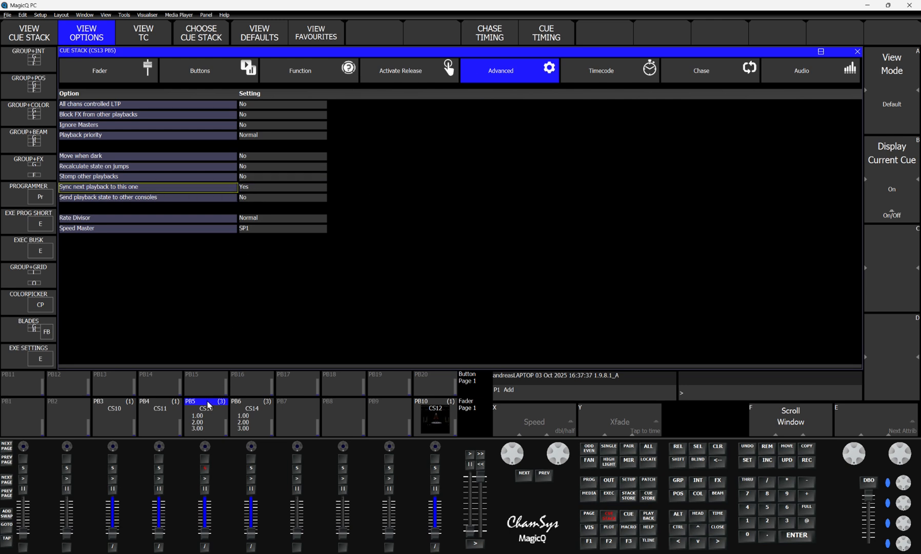
Step: Test the sync by raising the PB5 and PB6 faders and advancing PB5's cues, and release all playbacks
drag(206, 532, 207, 500)
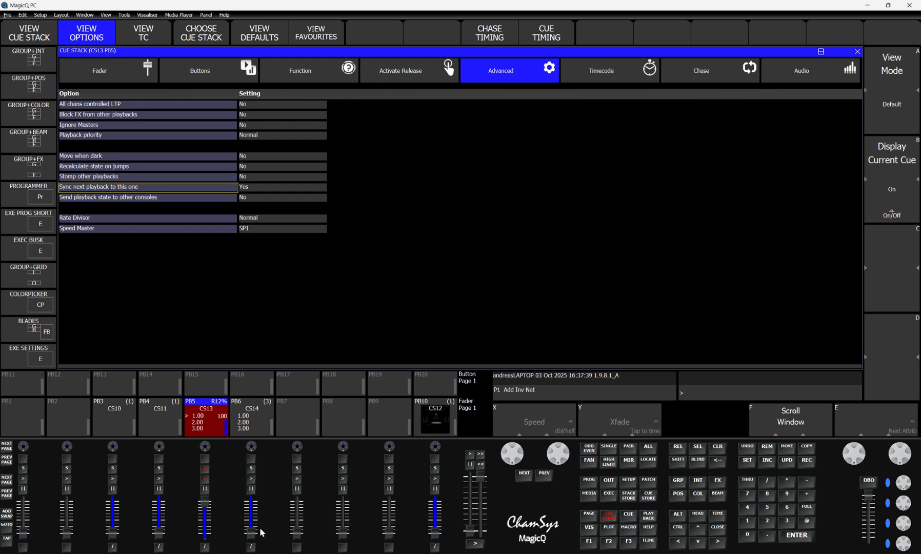
drag(252, 533, 249, 502)
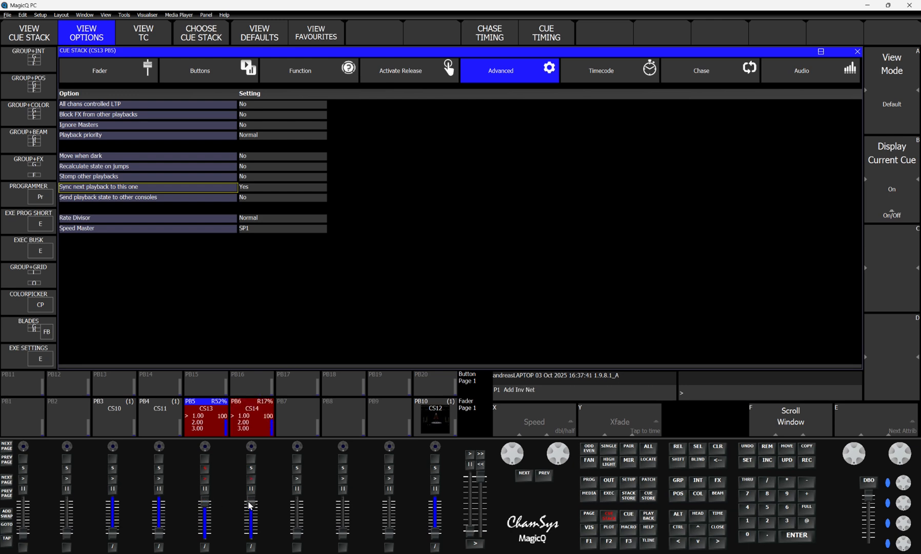
click(204, 480)
click(203, 479)
click(204, 481)
mouse_move(205, 503)
mouse_down()
mouse_move(205, 531)
mouse_move(205, 501)
mouse_up()
click(680, 464)
click(678, 447)
Step: Choose the Generic MQ Midi head from the head library in the patch
click(648, 481)
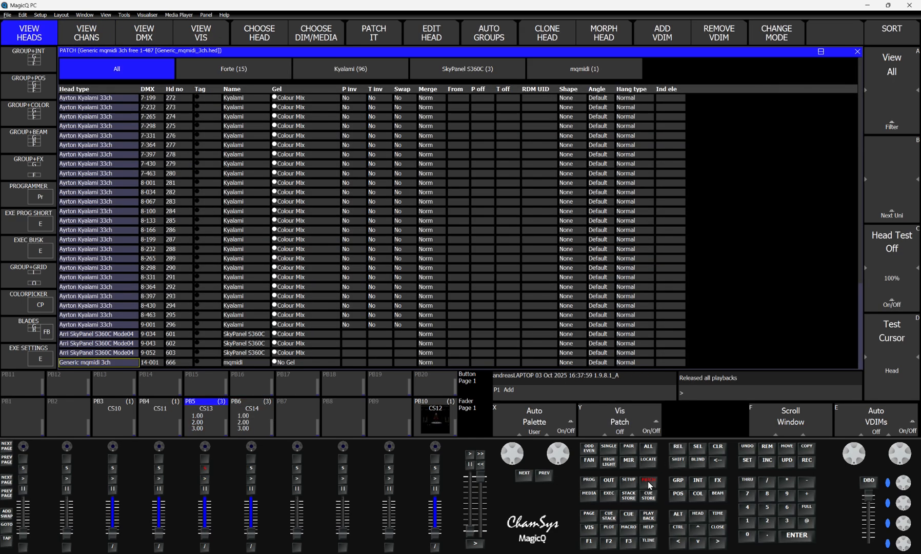
click(258, 33)
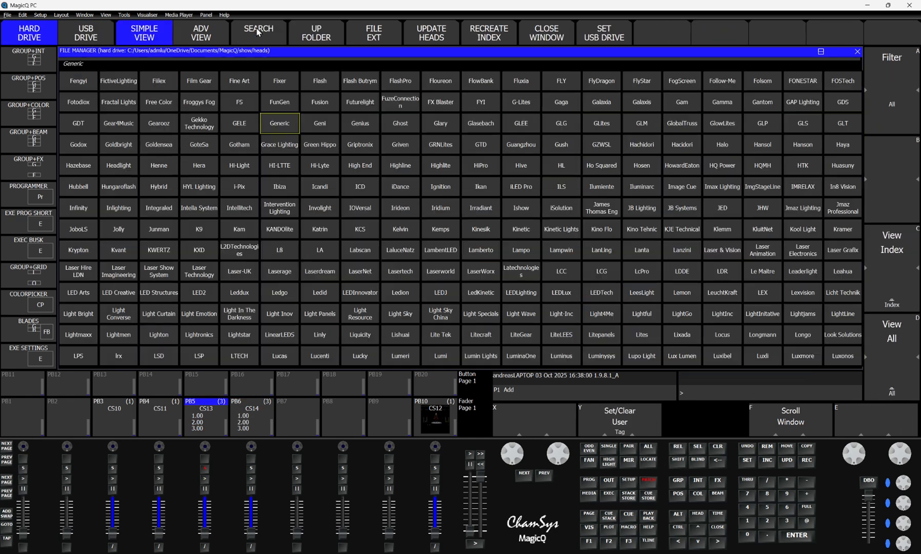
click(276, 126)
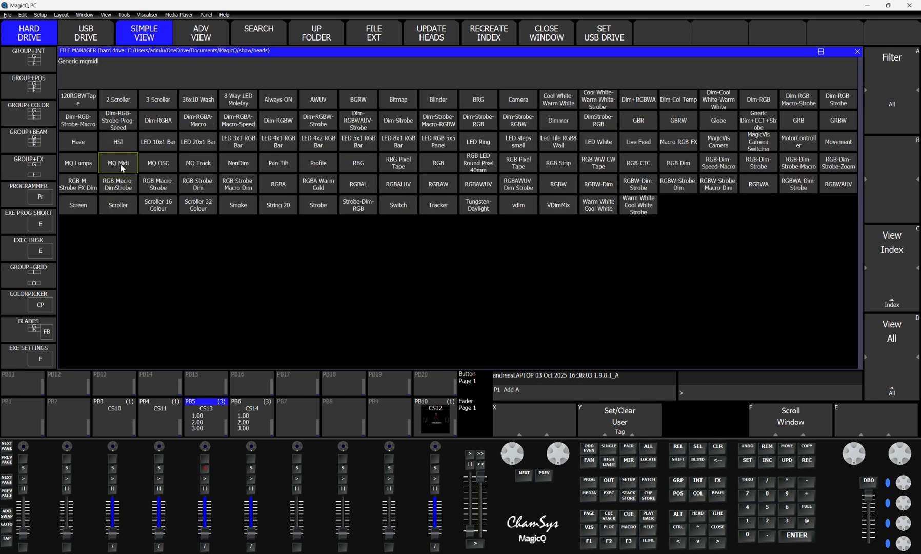
click(120, 169)
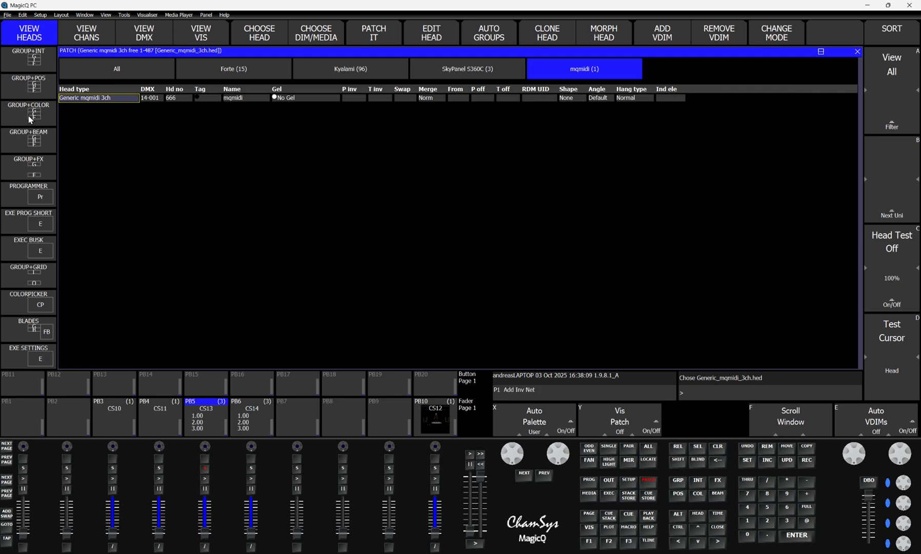
Step: Select the midi group and set its Status to 144 (Note on ch1) and Data 1/Note to 022
click(33, 139)
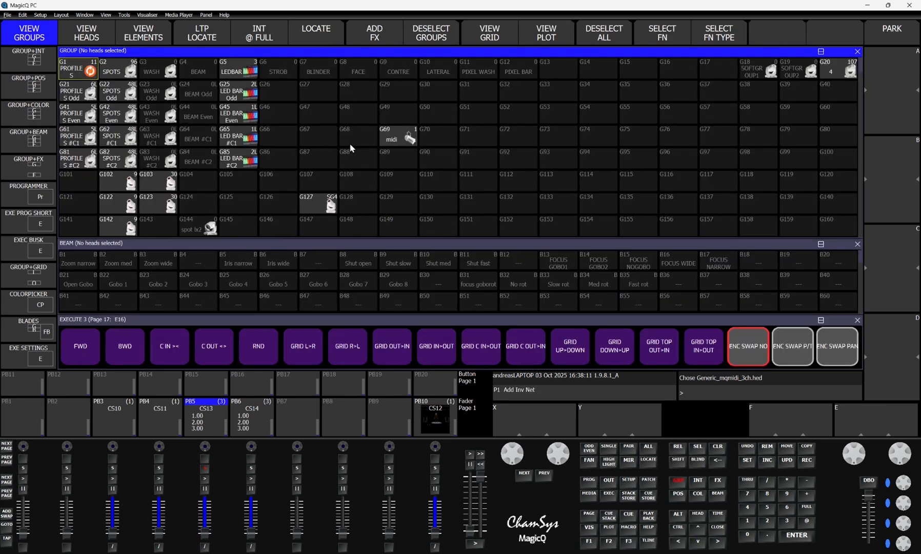
click(398, 139)
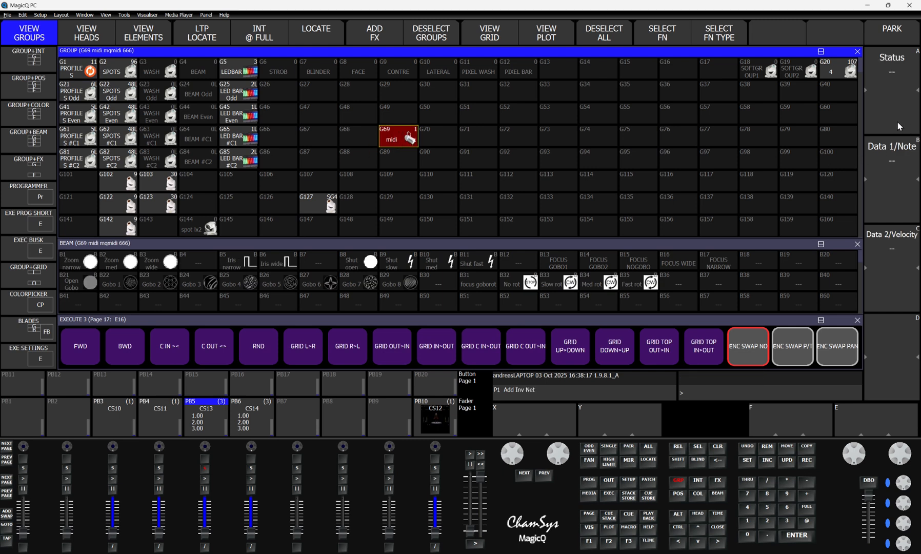
click(718, 447)
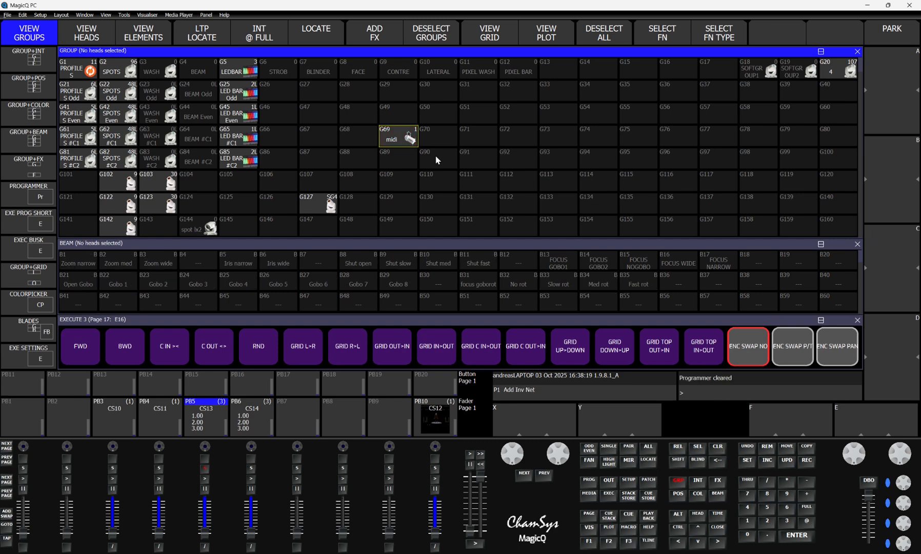
click(394, 137)
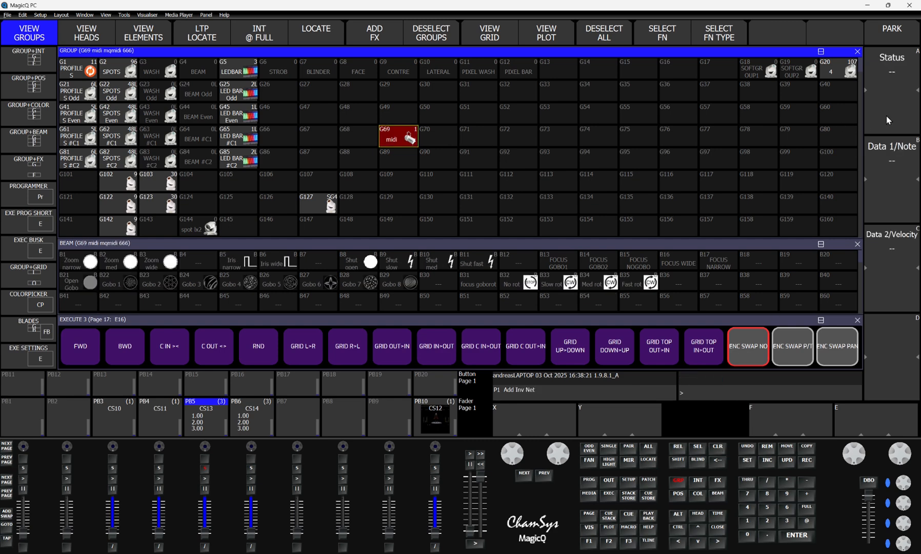
scroll(878, 93, up, 2)
scroll(891, 105, up, 2)
scroll(899, 122, up, 10)
scroll(899, 122, up, 10)
scroll(898, 122, up, 10)
scroll(898, 118, up, 4)
scroll(897, 118, down, 2)
scroll(883, 195, up, 11)
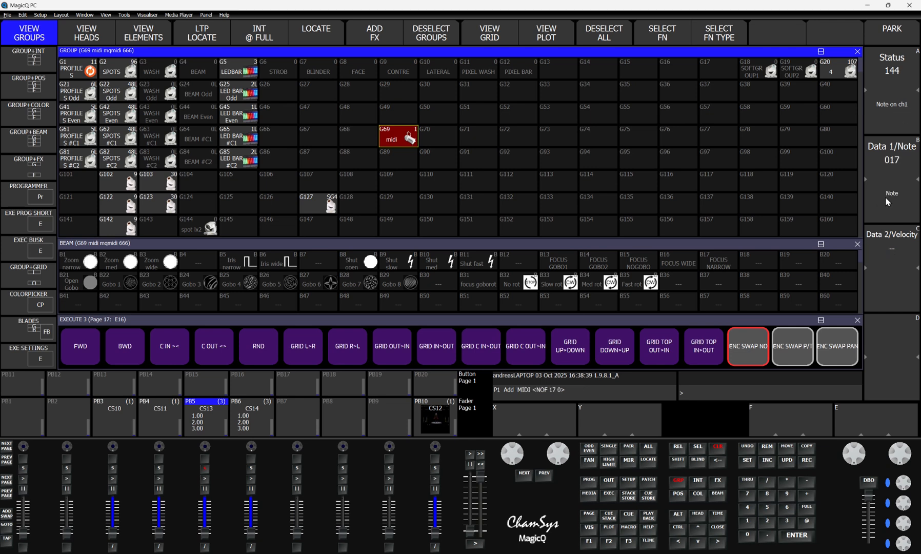
scroll(885, 198, up, 3)
scroll(885, 197, up, 2)
Step: Show all cues in the Cue Store and record the programmer's MIDI values as cue Q21
click(648, 500)
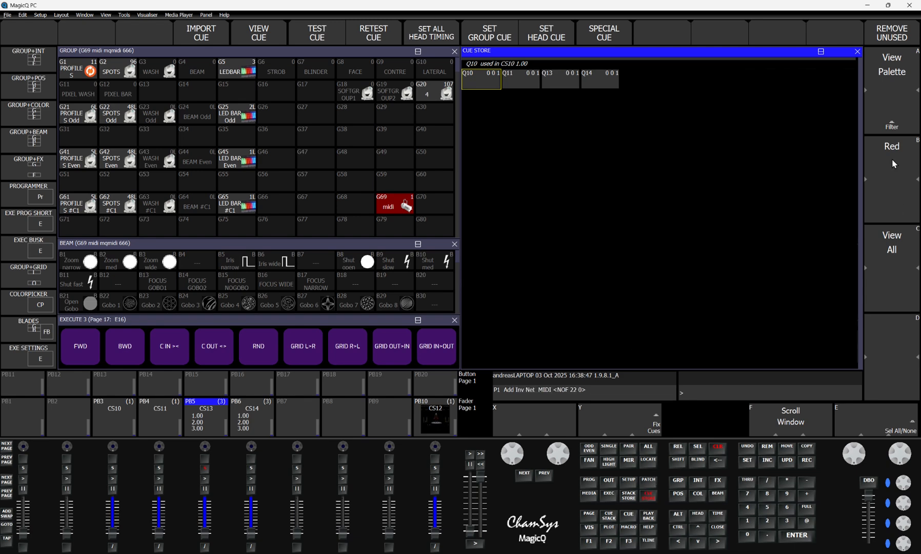
click(891, 119)
click(191, 121)
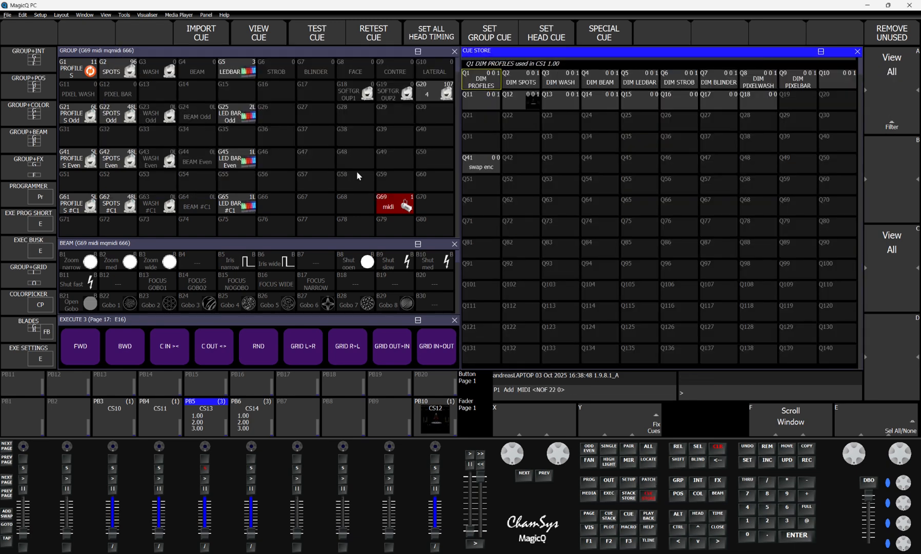
click(806, 460)
click(478, 116)
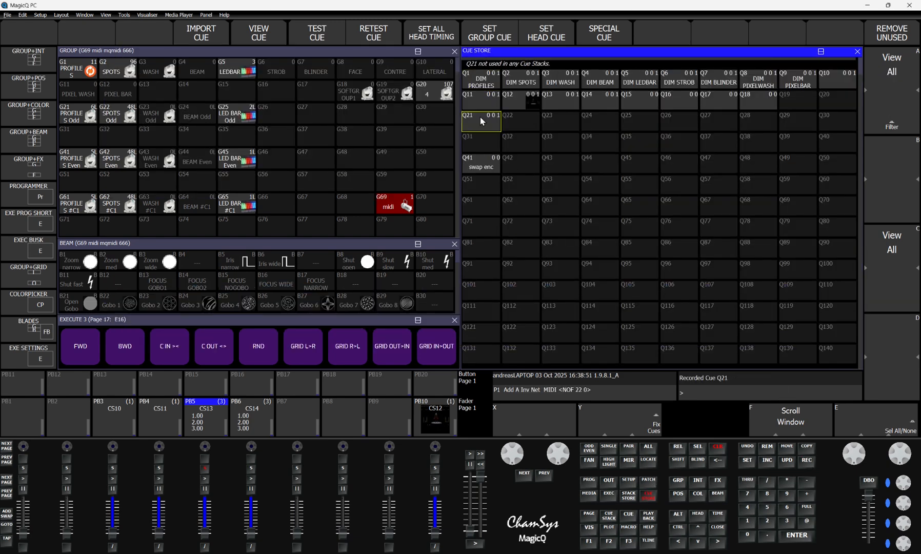
Step: Make cue Q21 the Default special cue and clear the programmer in the group view
click(610, 35)
click(356, 116)
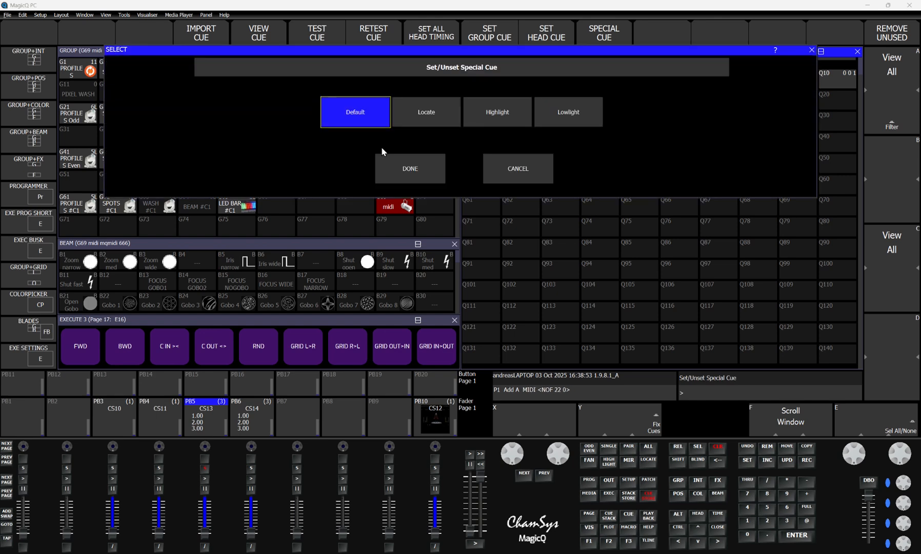
click(405, 175)
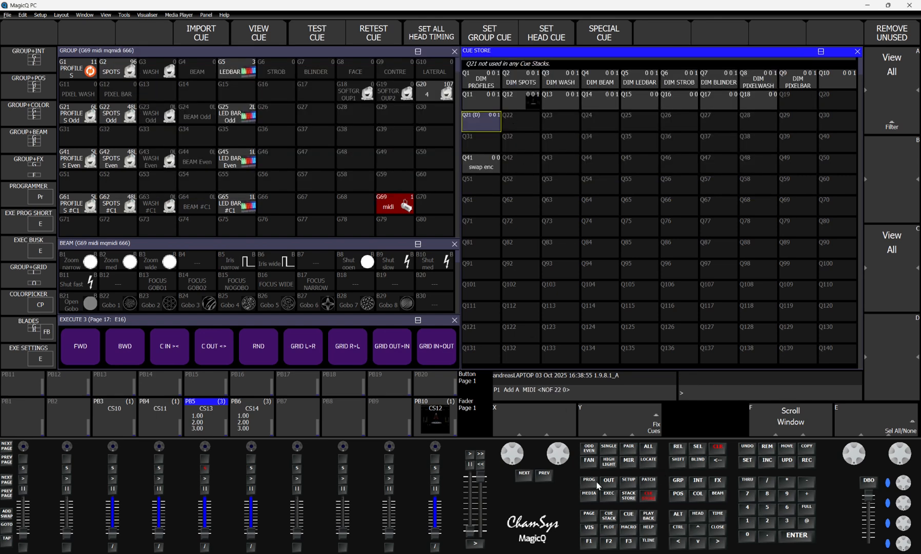
click(29, 139)
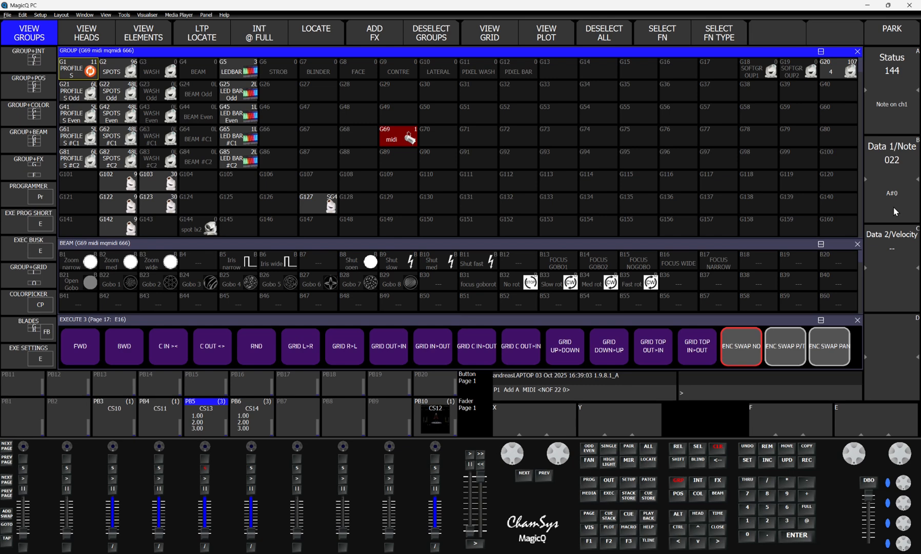
click(721, 448)
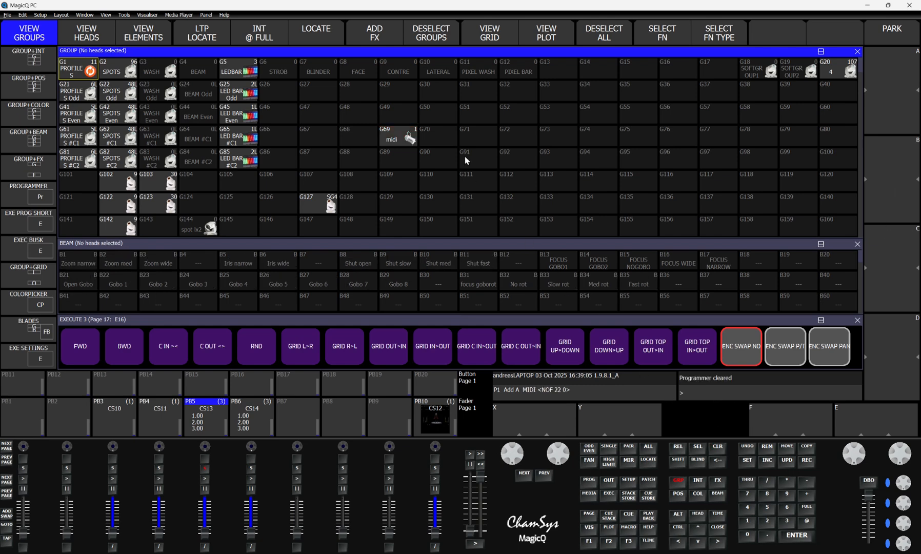
Step: Set the midi group's Data 2/Velocity to 127, merge it into the cue on PB5 and clear the programmer
click(395, 137)
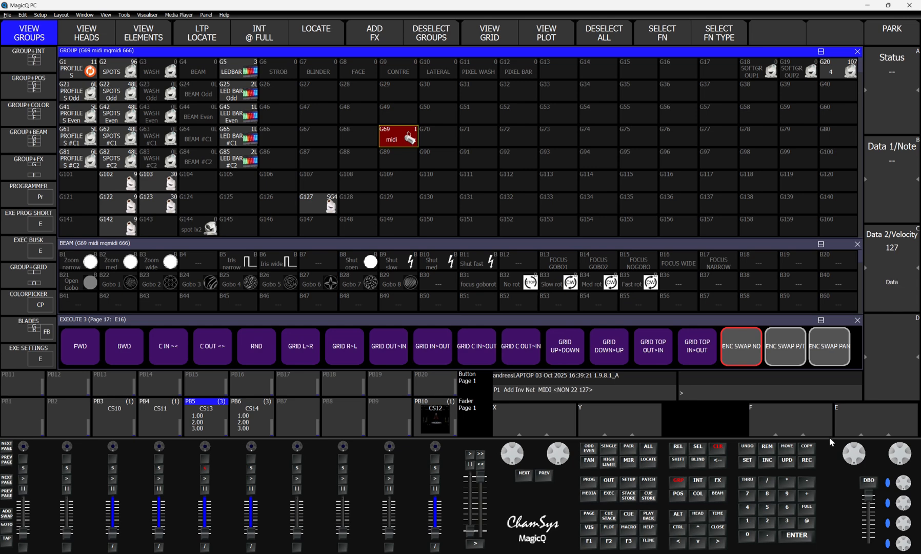
click(807, 460)
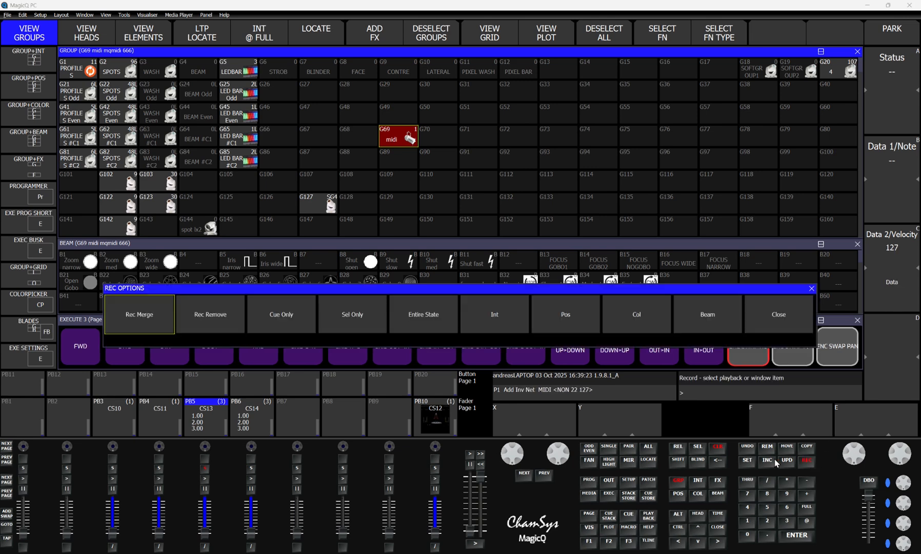
click(205, 471)
click(424, 109)
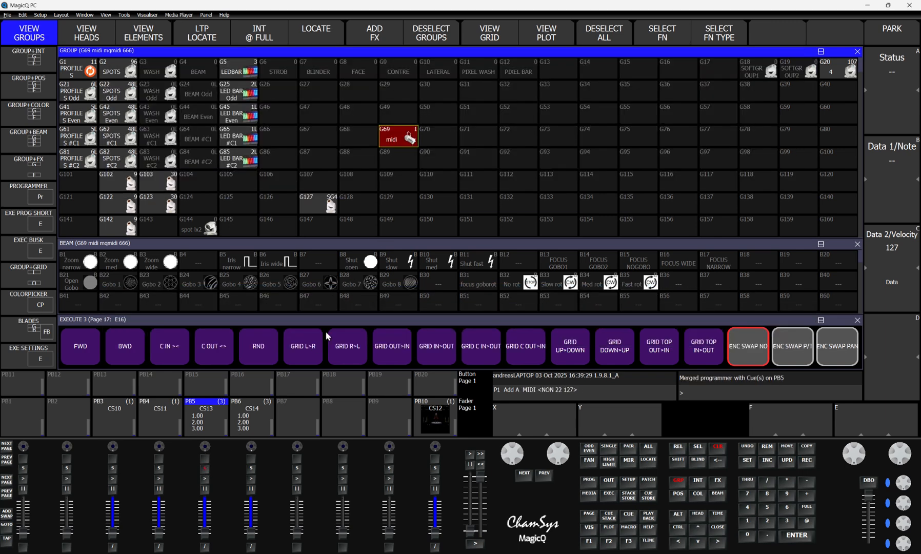
click(717, 447)
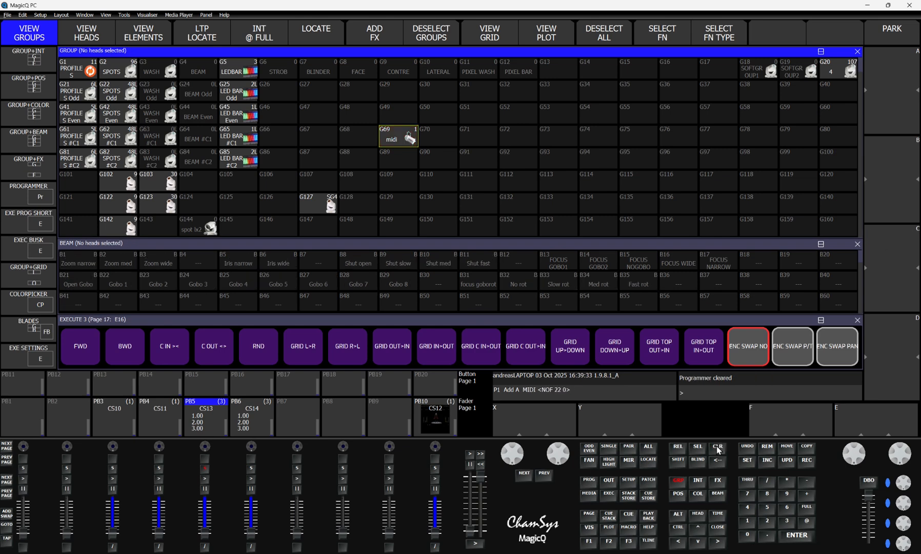
Step: Insert a MIDI note/CC automation and use MIDI Learn to set its trigger to note on+off, note 22, channel 1
click(628, 527)
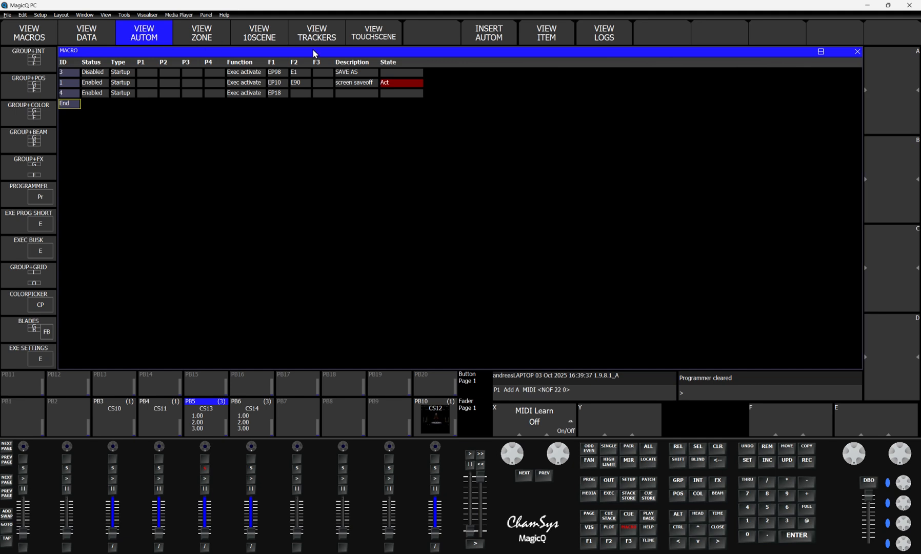
click(493, 36)
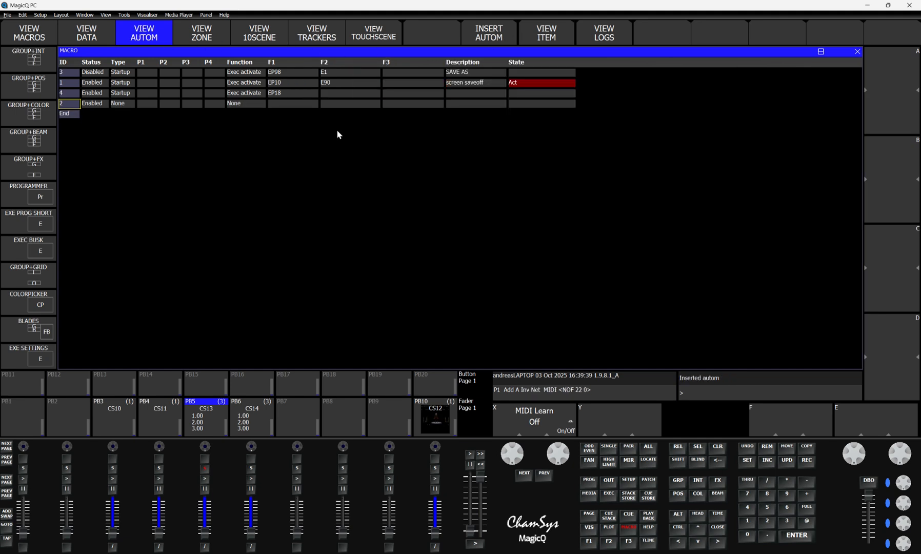
click(124, 104)
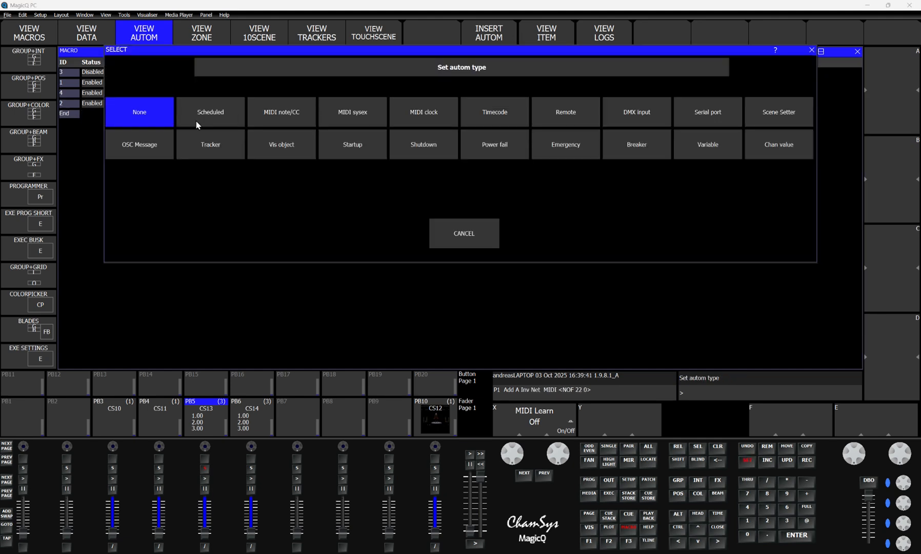
click(267, 117)
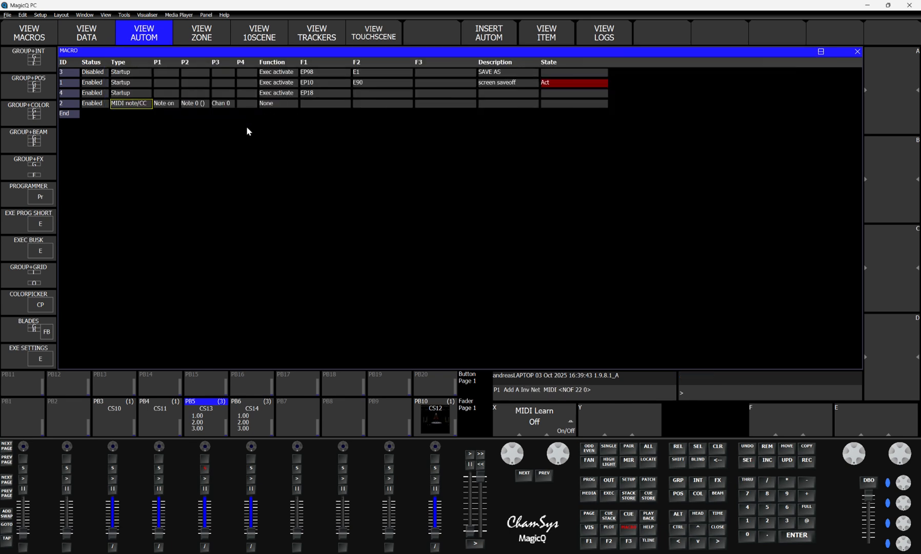
click(565, 419)
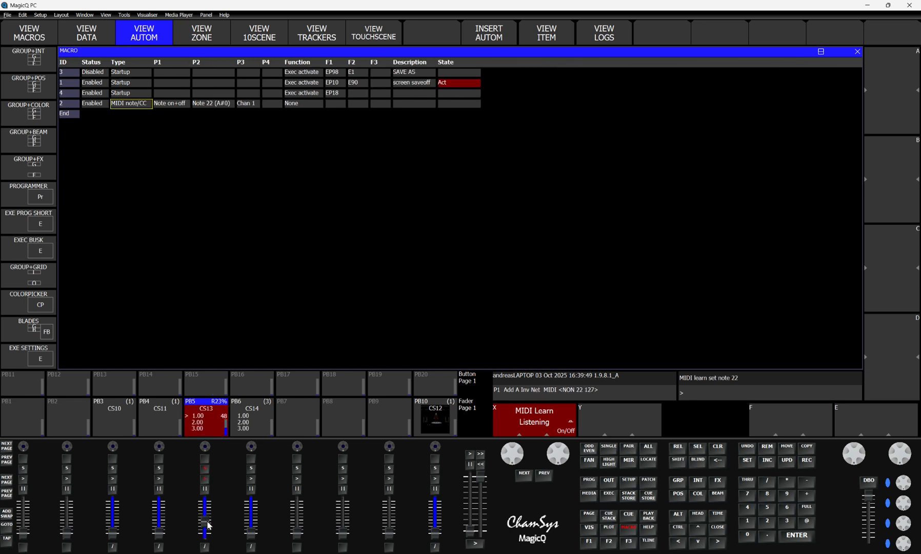
click(508, 425)
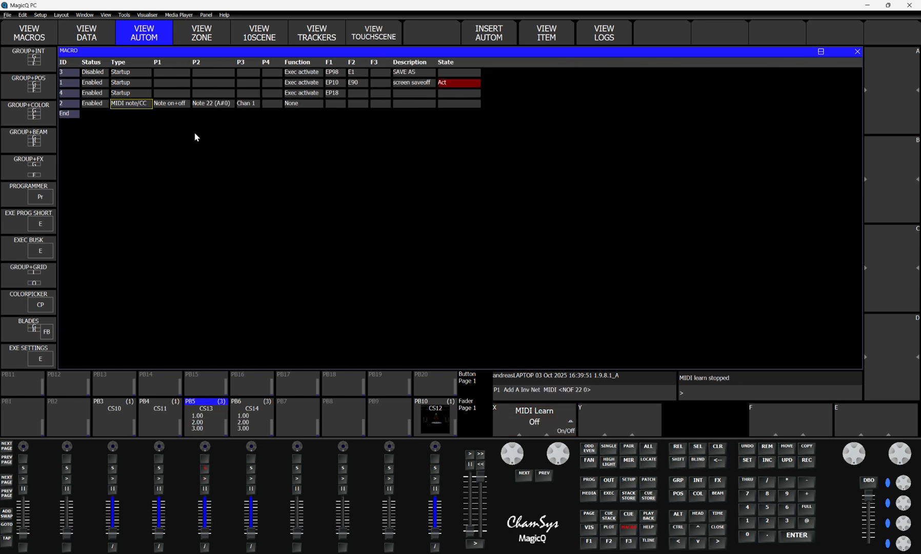
Step: Set the MIDI note/CC automation's function to PB level and its target playback to PB6
click(299, 105)
click(298, 105)
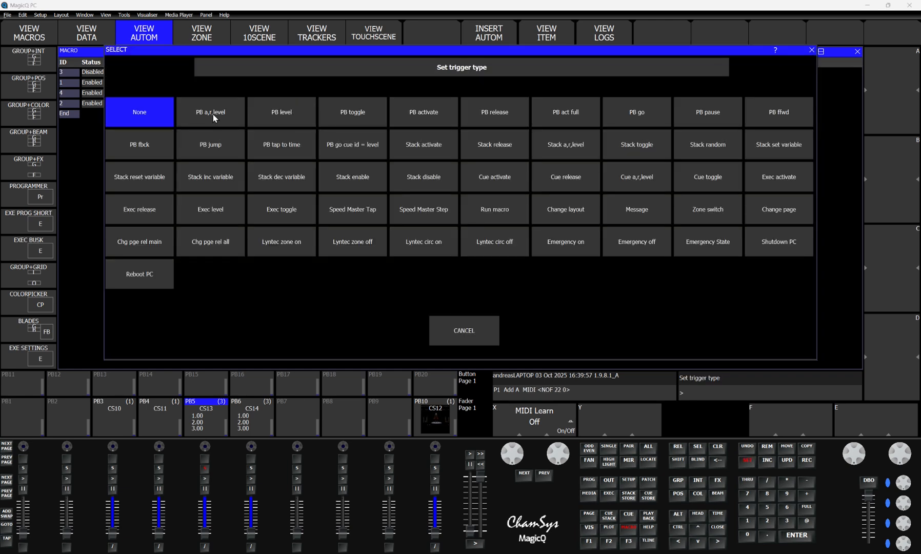
click(277, 115)
click(333, 105)
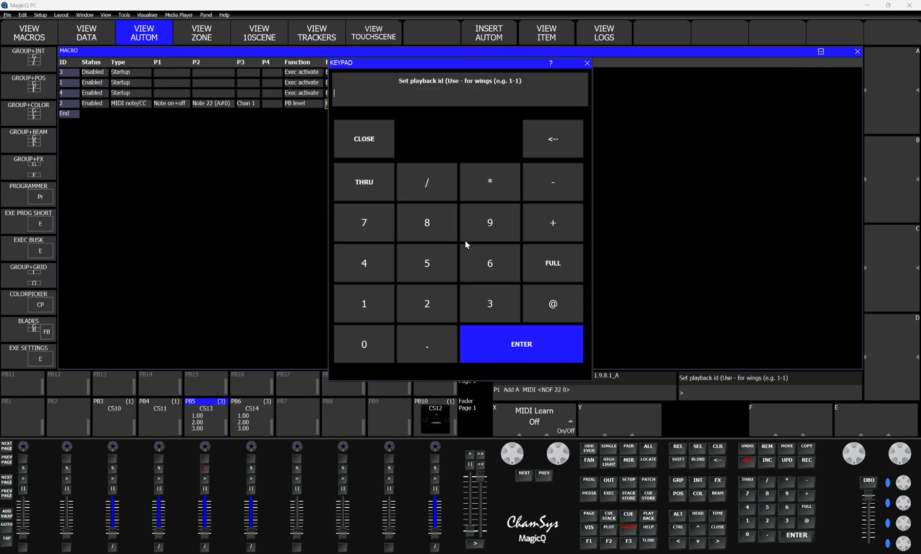
click(494, 278)
click(518, 351)
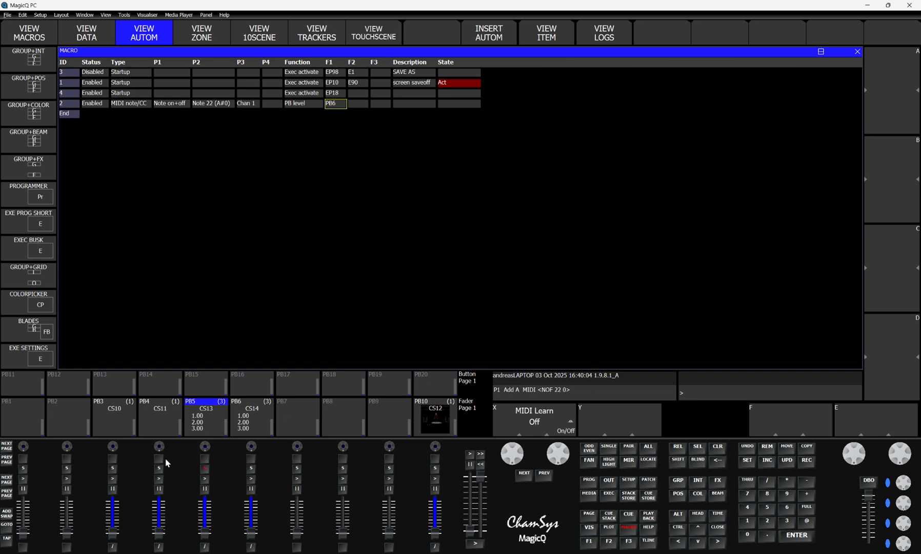
Step: In the fader options of PB5's cue stack, set Fader controls LTP (IPCB) chans to Yes
click(206, 468)
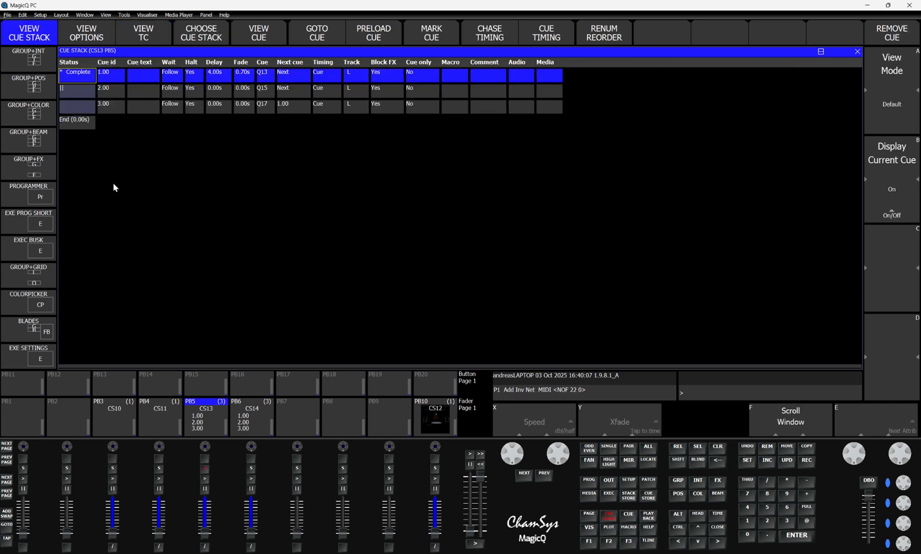
click(90, 35)
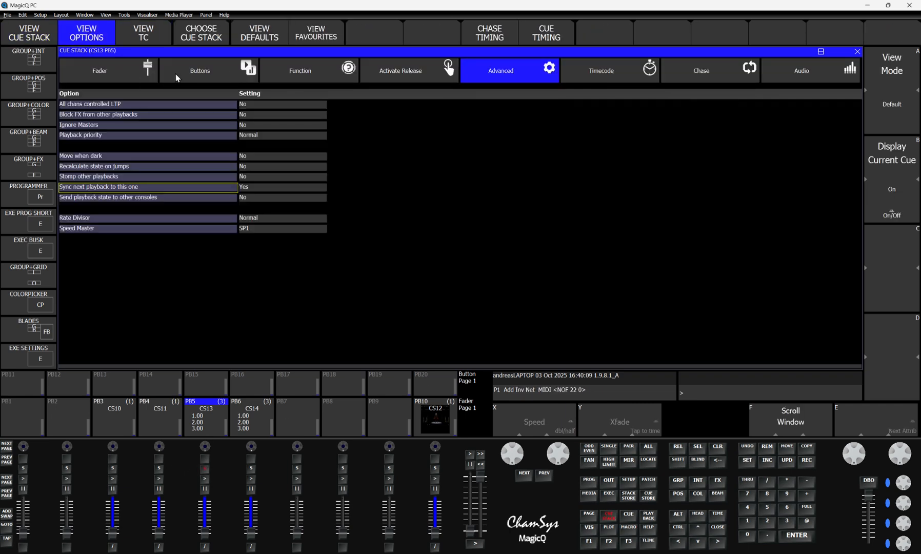
click(122, 70)
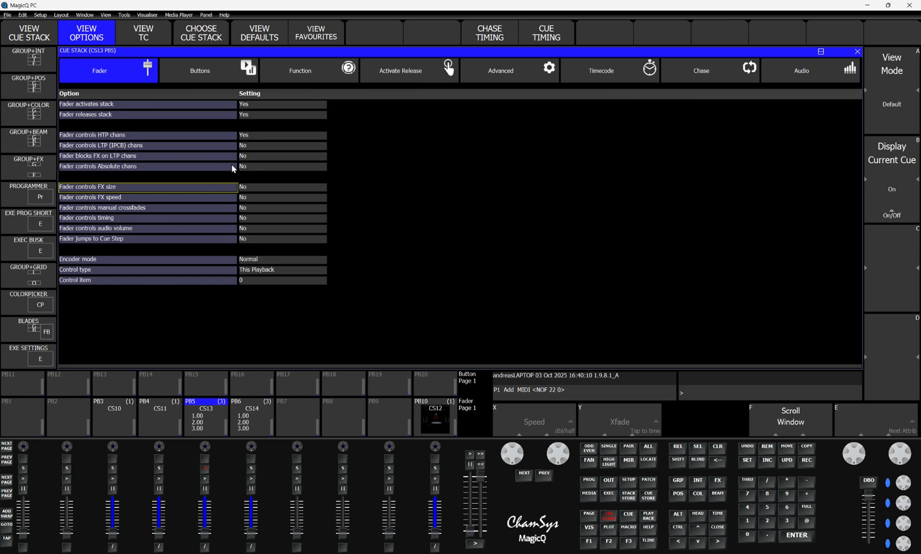
click(250, 145)
click(487, 113)
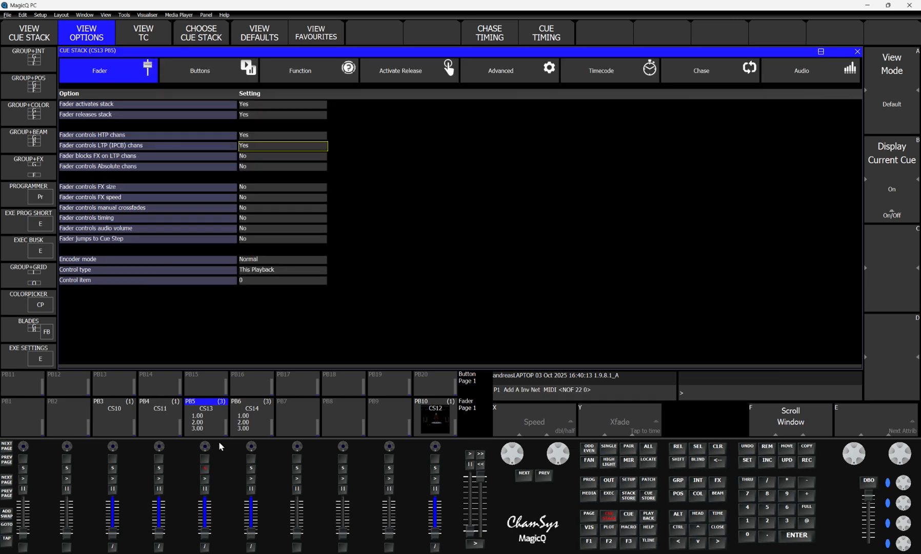
Step: Test the link by raising PB5's fader to 100, lowering it to about 29, triggering Go on PB5 and readjusting its fader to about 41
drag(204, 533, 204, 496)
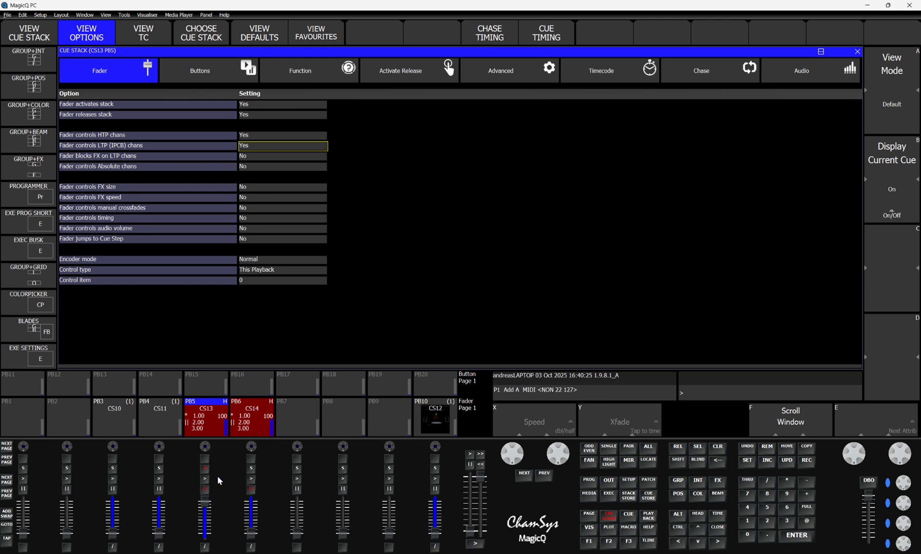
drag(203, 501, 205, 517)
mouse_move(205, 515)
mouse_down()
mouse_move(206, 497)
mouse_move(206, 523)
mouse_up()
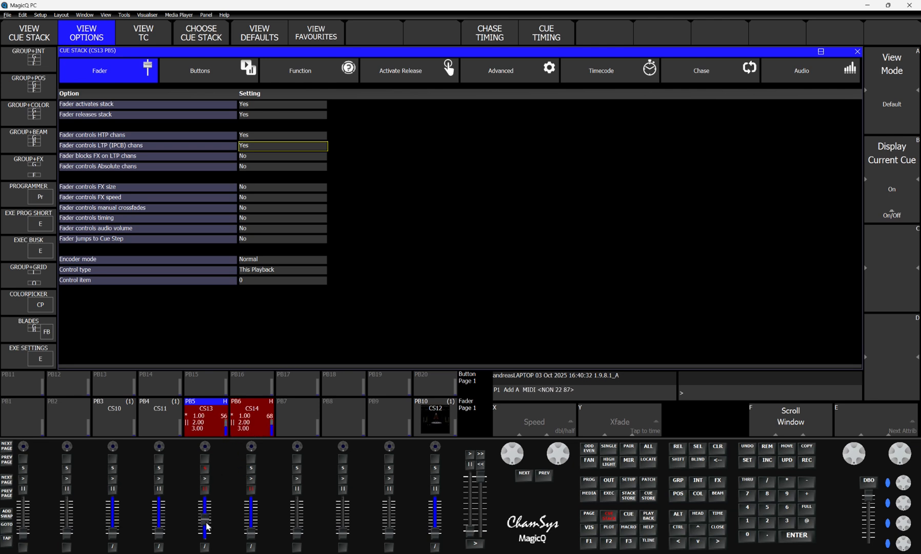
click(204, 478)
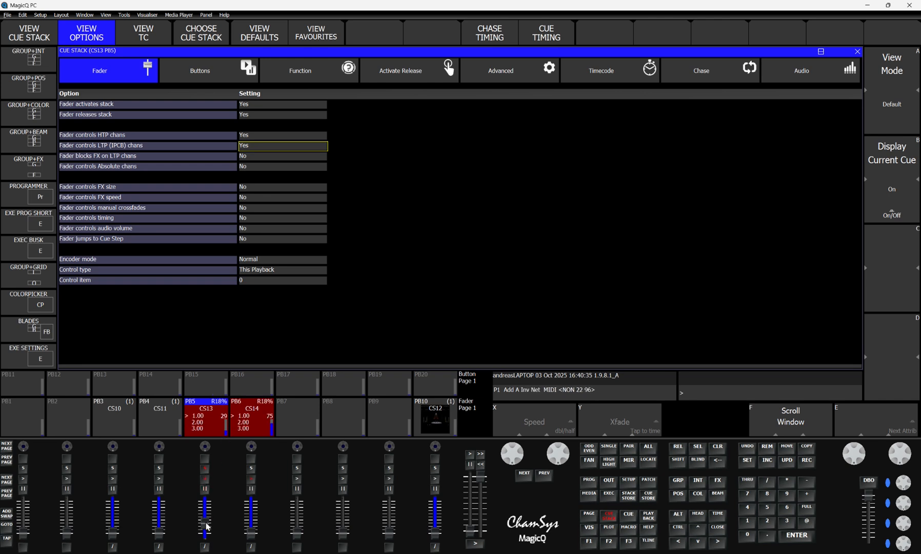
mouse_move(204, 530)
mouse_down()
mouse_move(205, 504)
mouse_move(208, 524)
mouse_up()
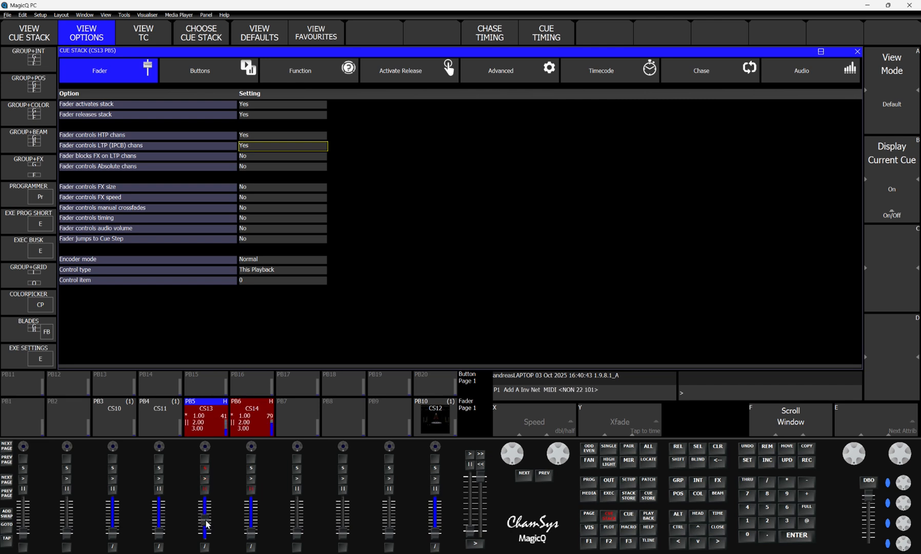